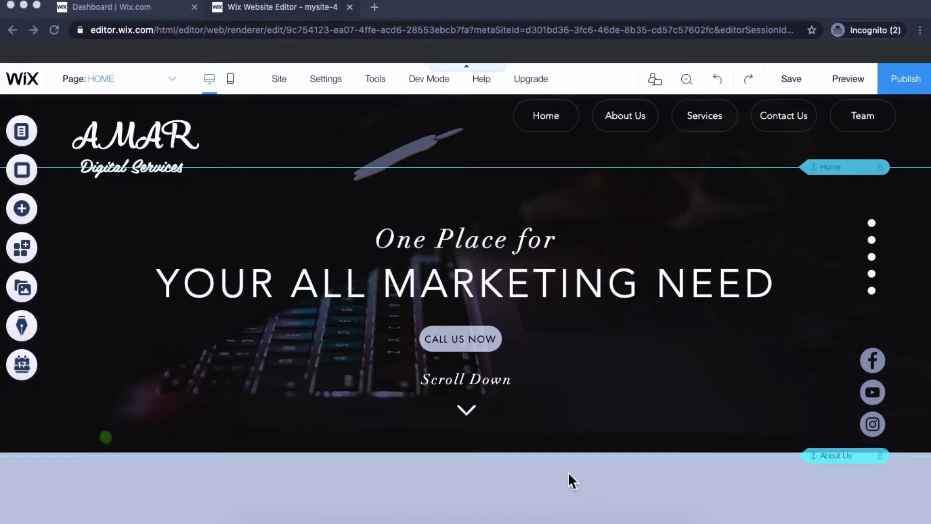
- Find Wix Blog in the App Market and add it to the site with the Wix Blog type
left_click(32, 260)
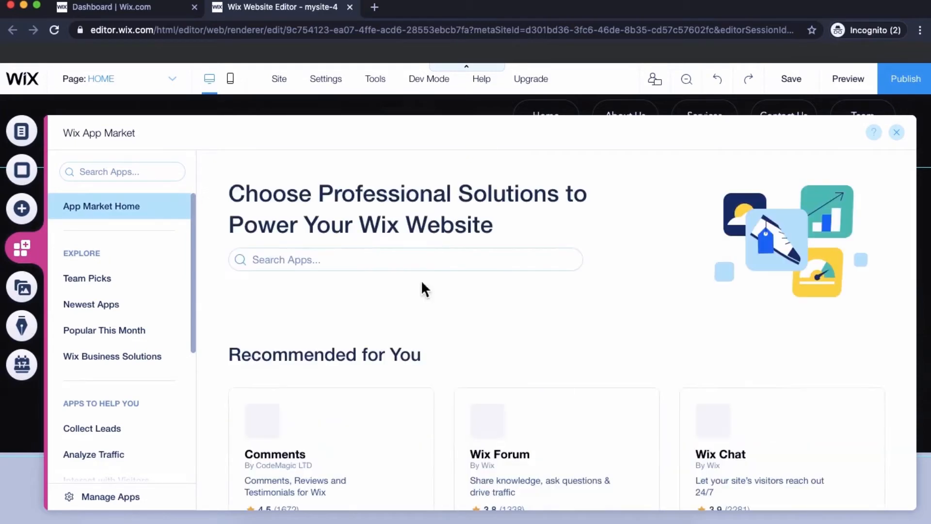
left_click(409, 266)
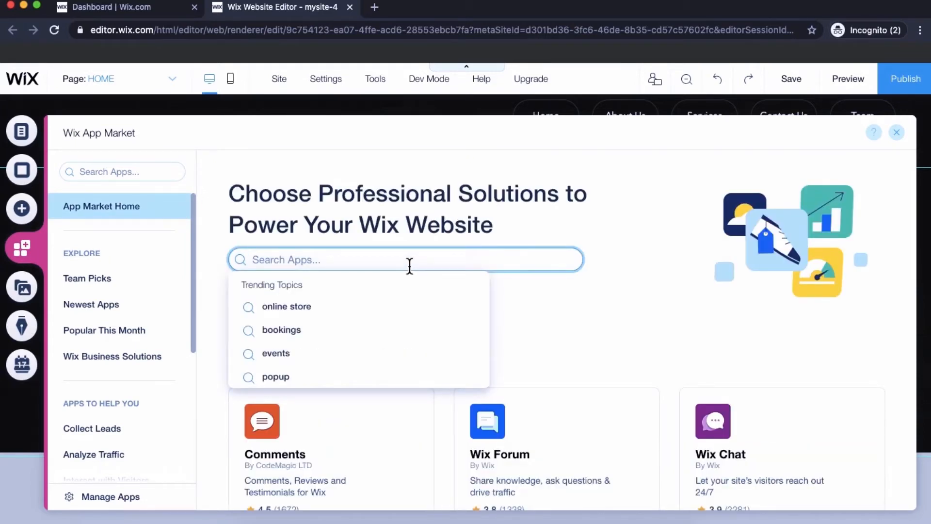
type("wix blog")
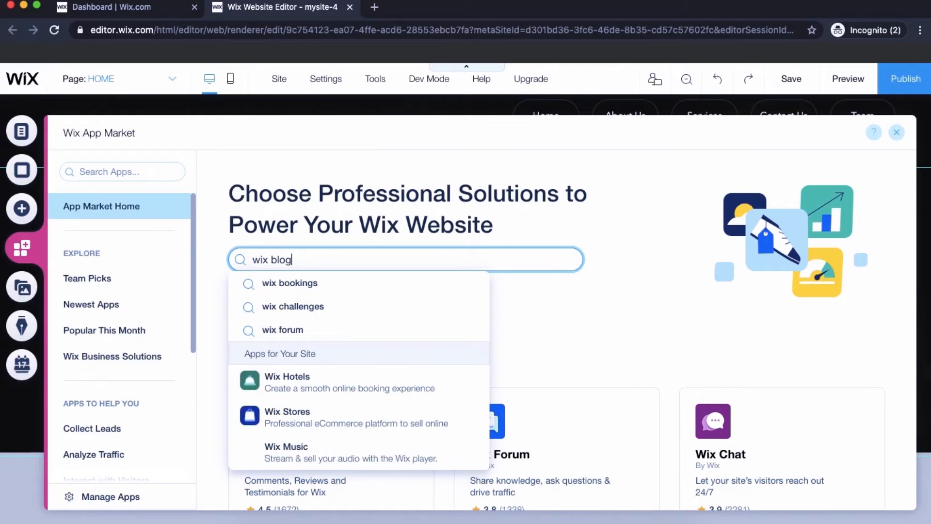
key("Return")
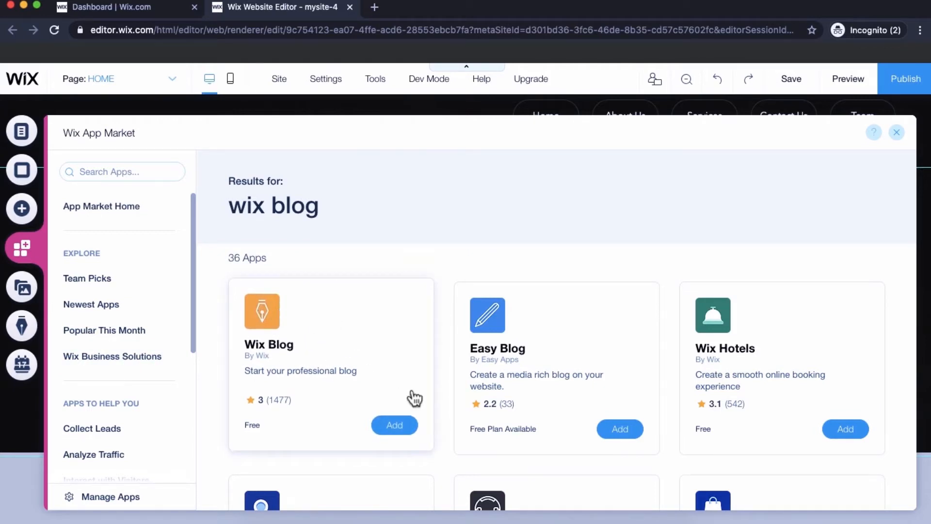
left_click(395, 425)
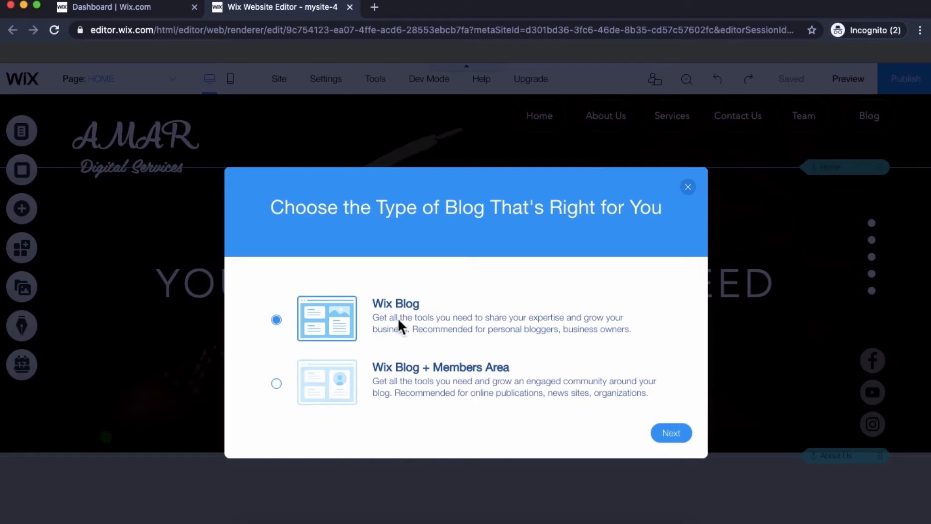
left_click(669, 433)
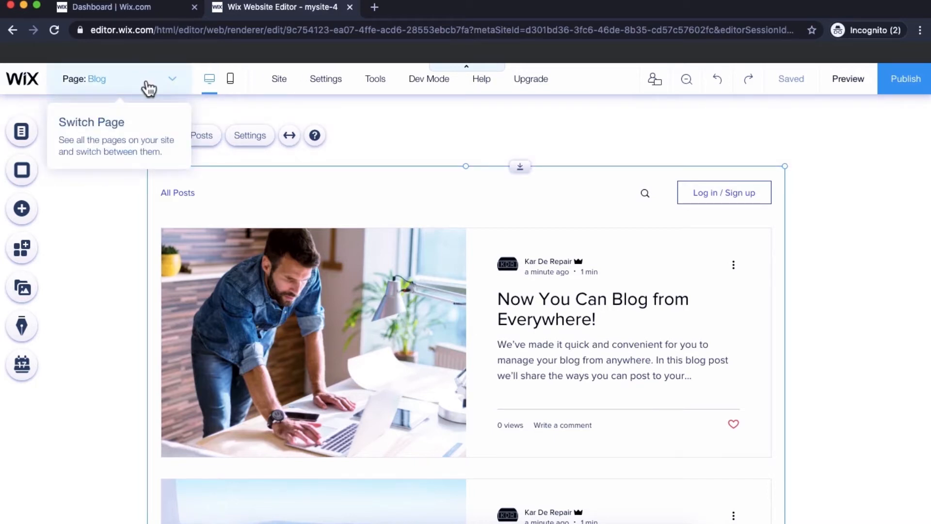
- Go to the site's Blog page and open the display settings of the blog feed
left_click(108, 88)
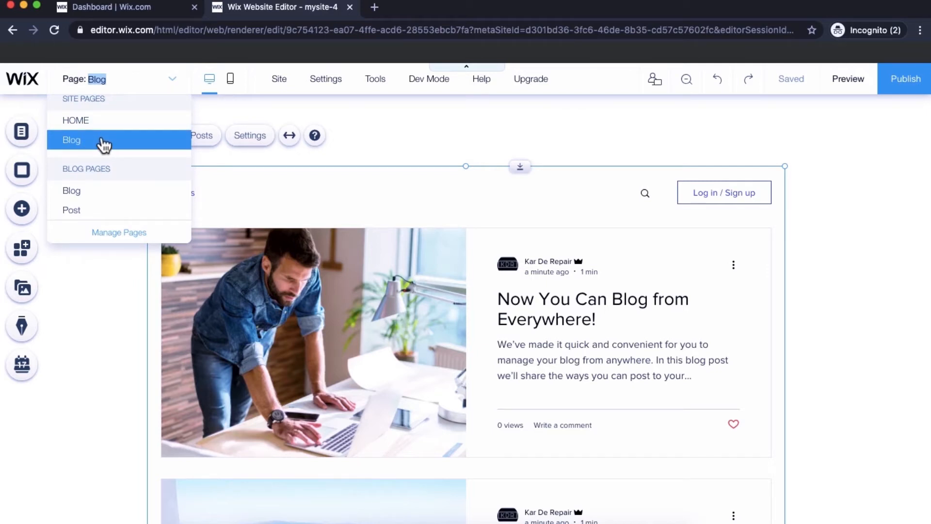
left_click(73, 322)
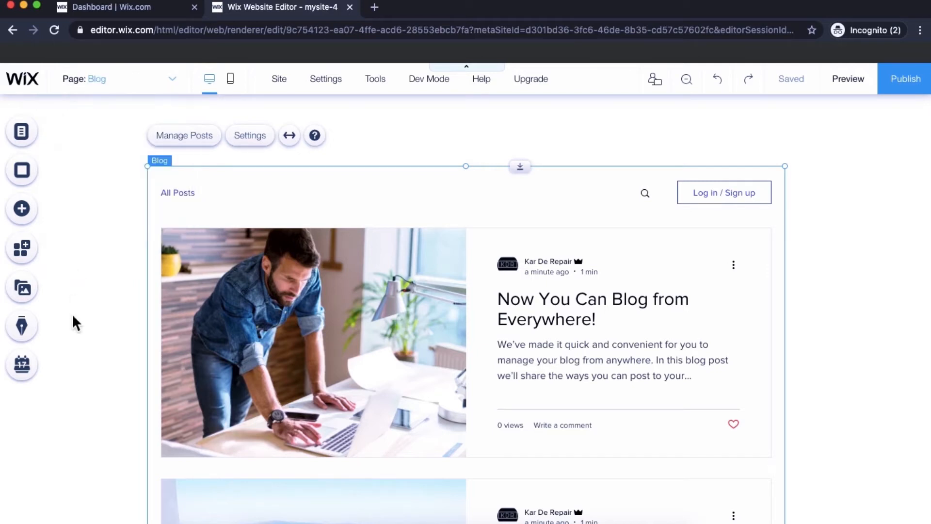
left_click(347, 303)
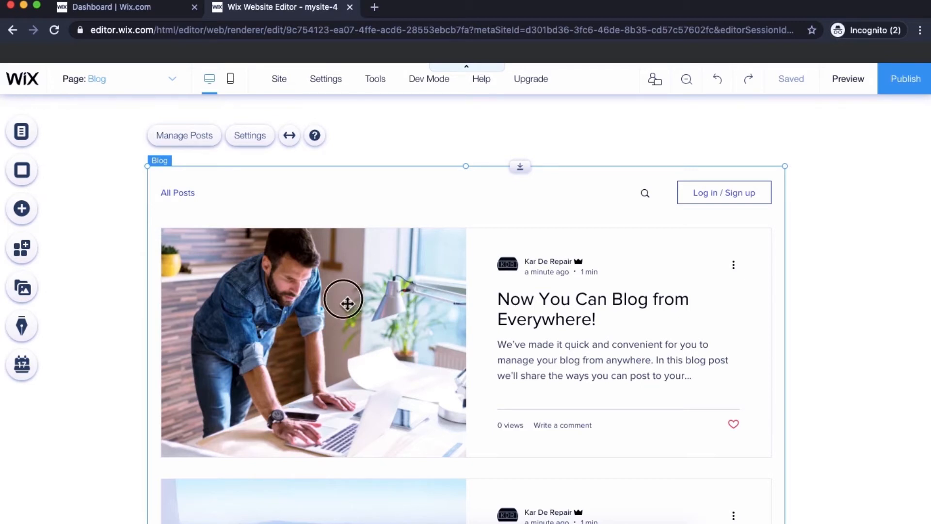
right_click(347, 303)
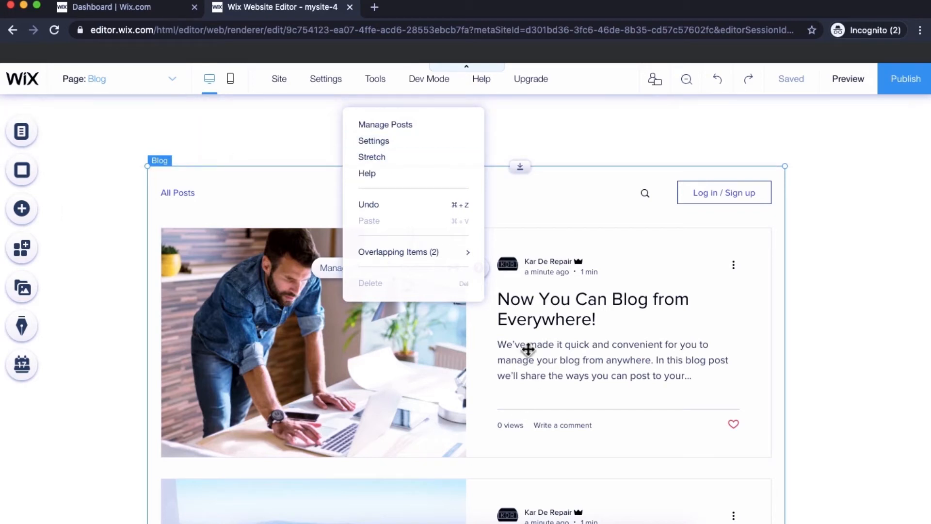
left_click(393, 146)
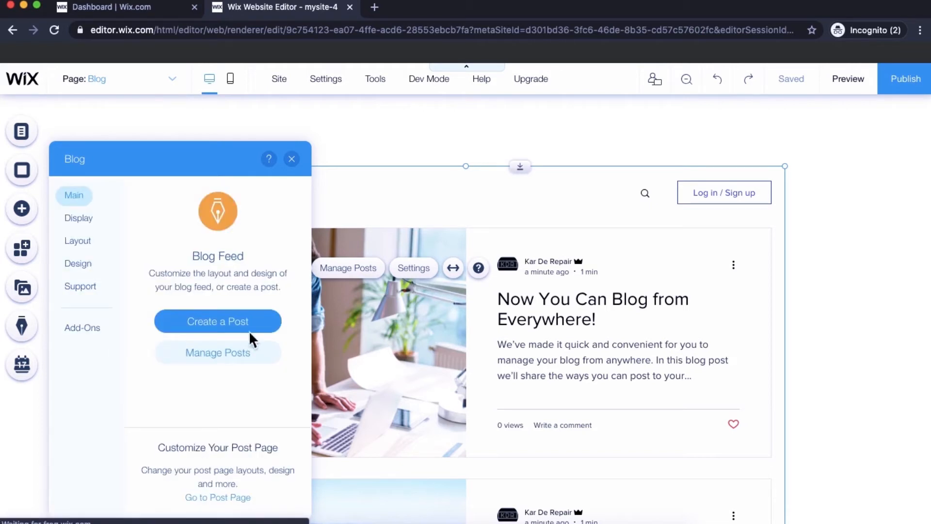
left_click(240, 324)
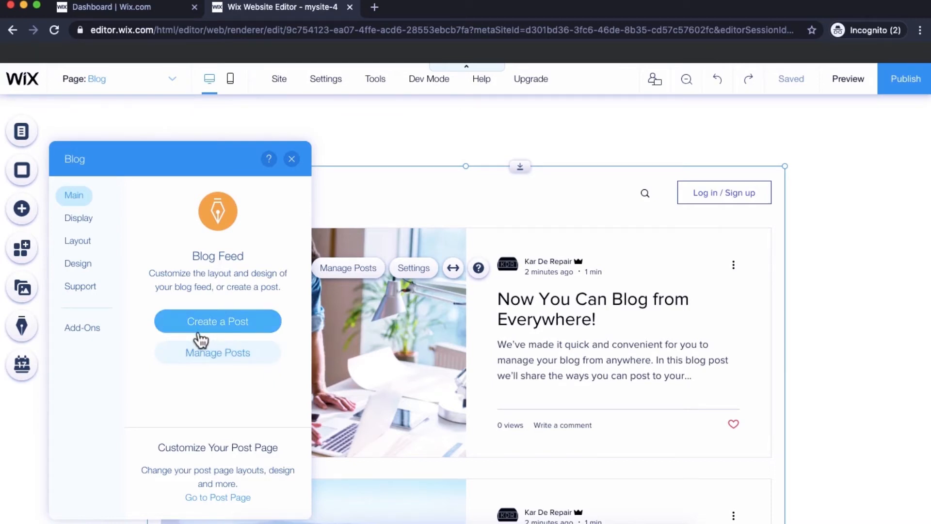
left_click(97, 228)
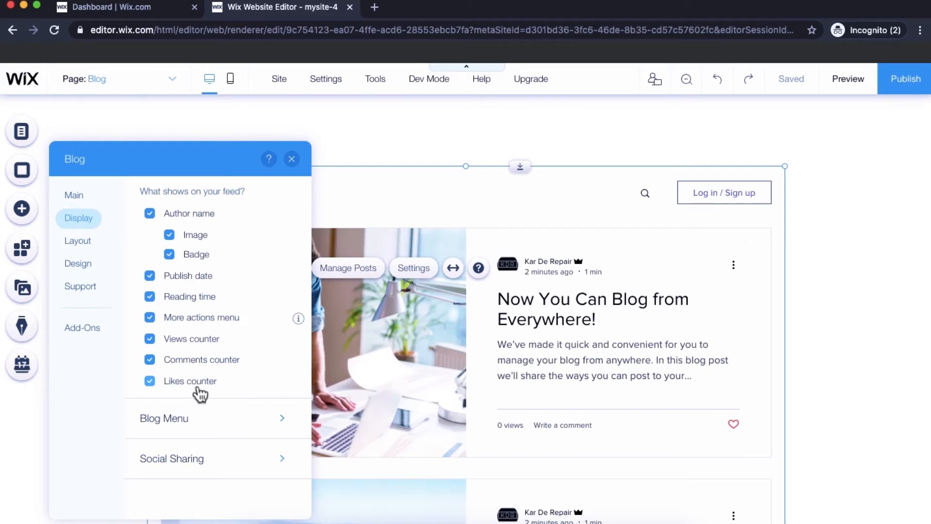
- Try hiding the likes counter and the comments counter on the blog feed, restoring each one
left_click(179, 383)
left_click(183, 387)
left_click(180, 363)
left_click(178, 364)
- Hide the login/sign up button from the blog menu and set the all-posts feed to the Tiled layout
left_click(237, 433)
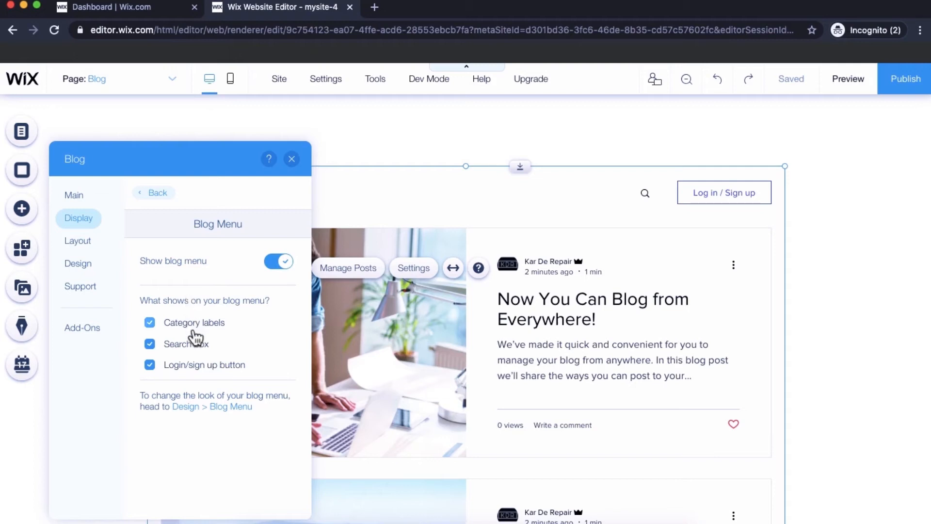
left_click(167, 368)
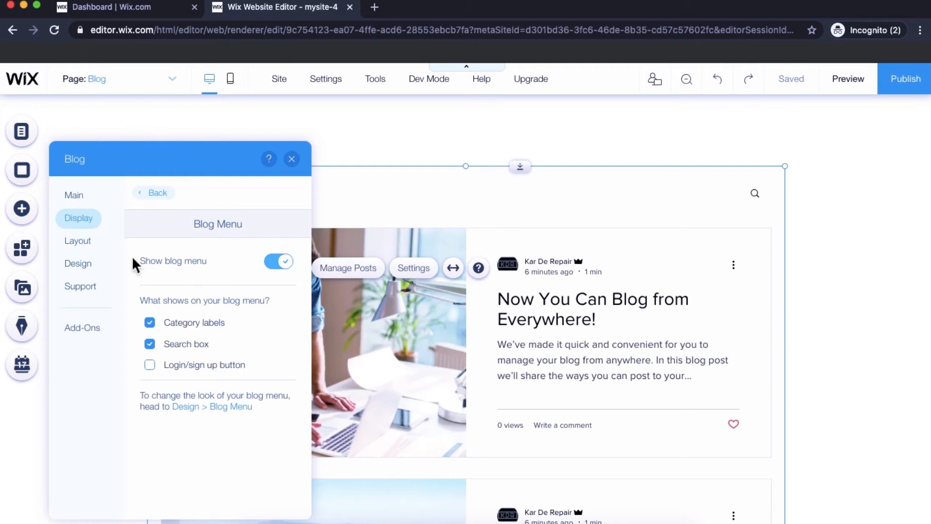
left_click(86, 246)
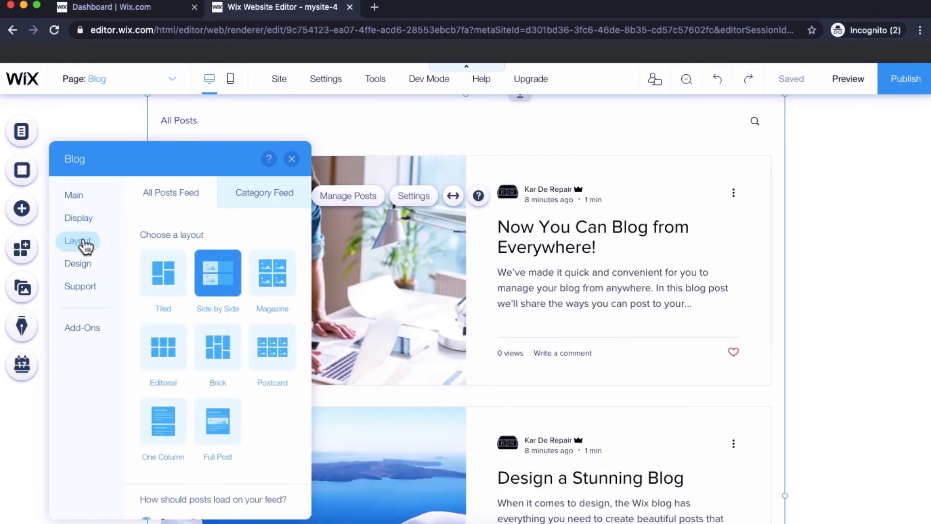
left_click(163, 287)
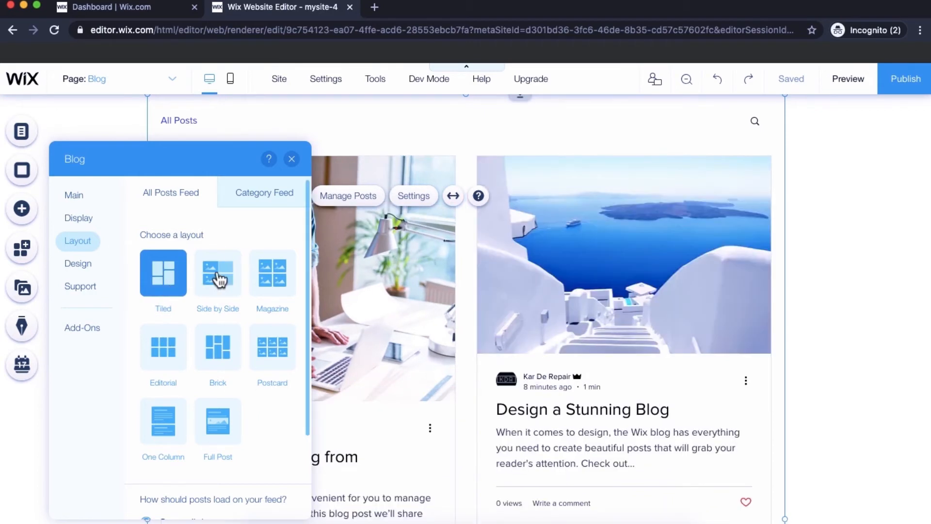
- Try the Side by Side, Magazine, Editorial, Brick, Postcard and Full Post layouts on the all-posts feed, and return it to Tiled
left_click(220, 279)
left_click(274, 278)
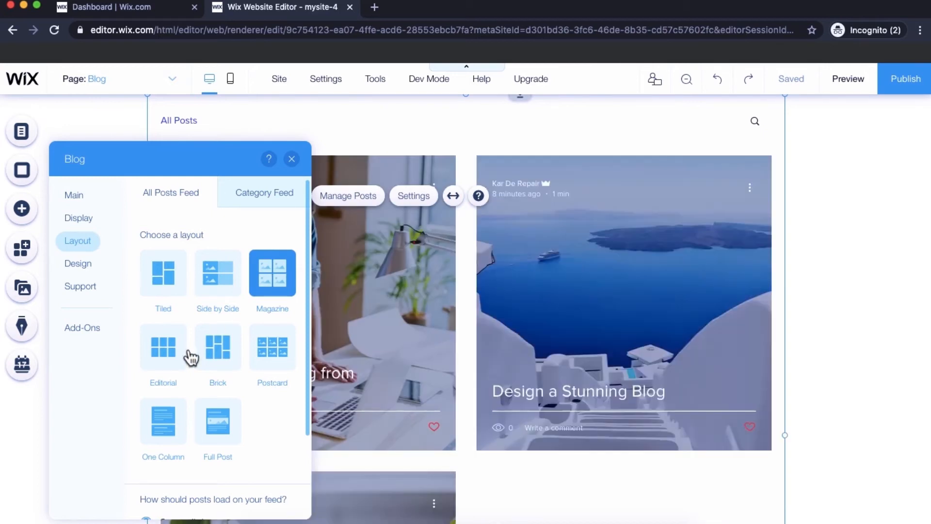
left_click(154, 368)
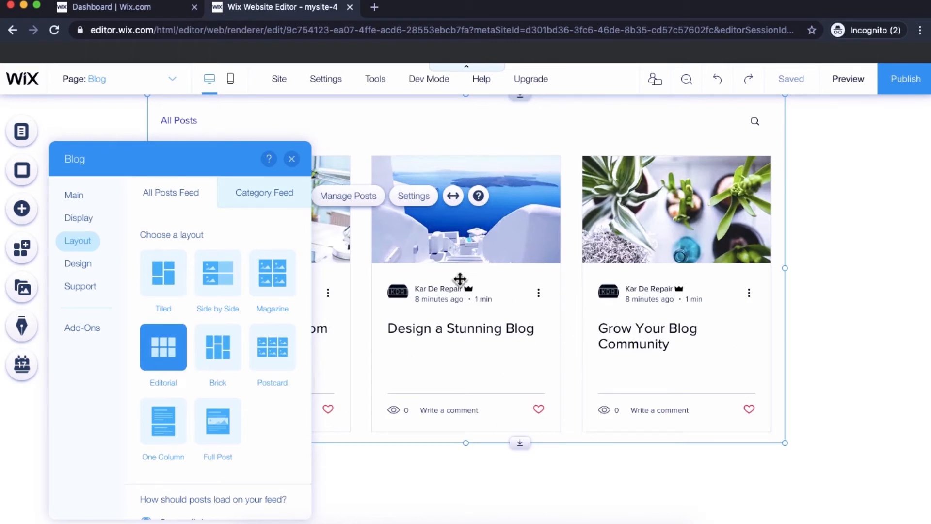
left_click(219, 354)
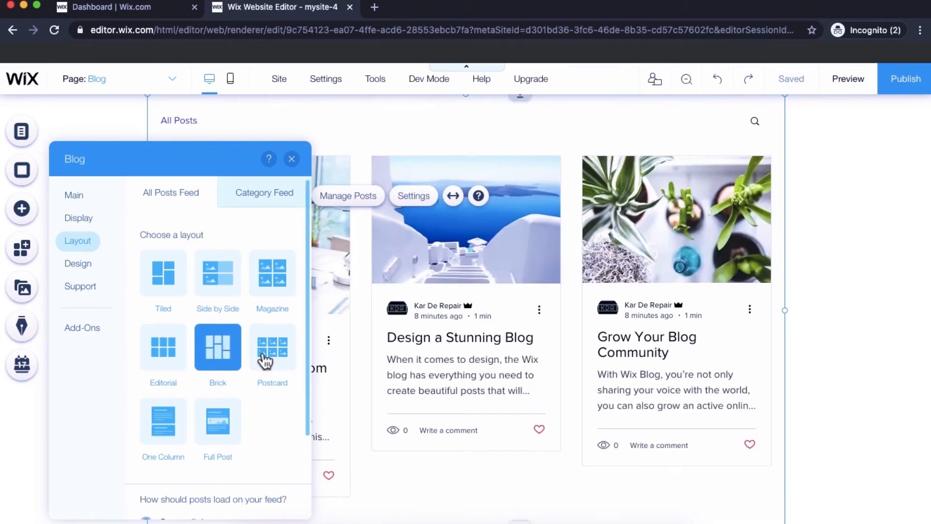
left_click(264, 360)
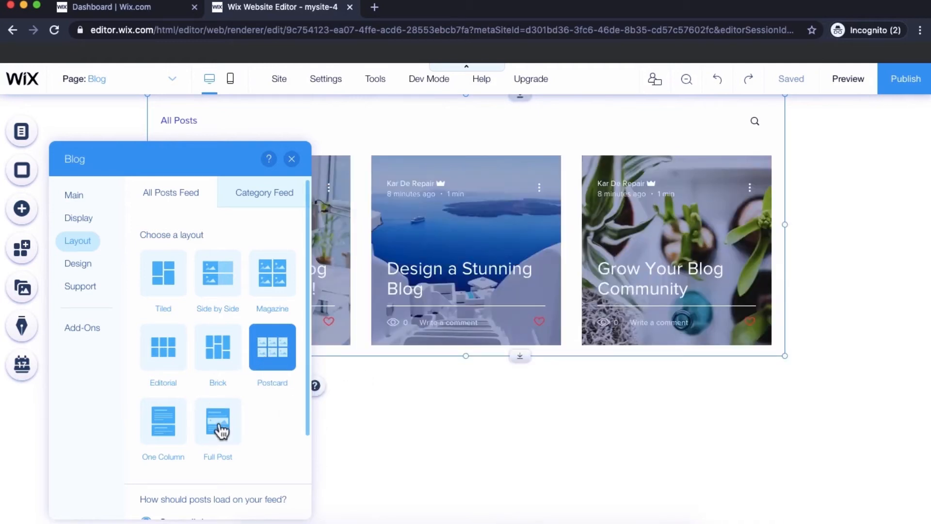
left_click(219, 429)
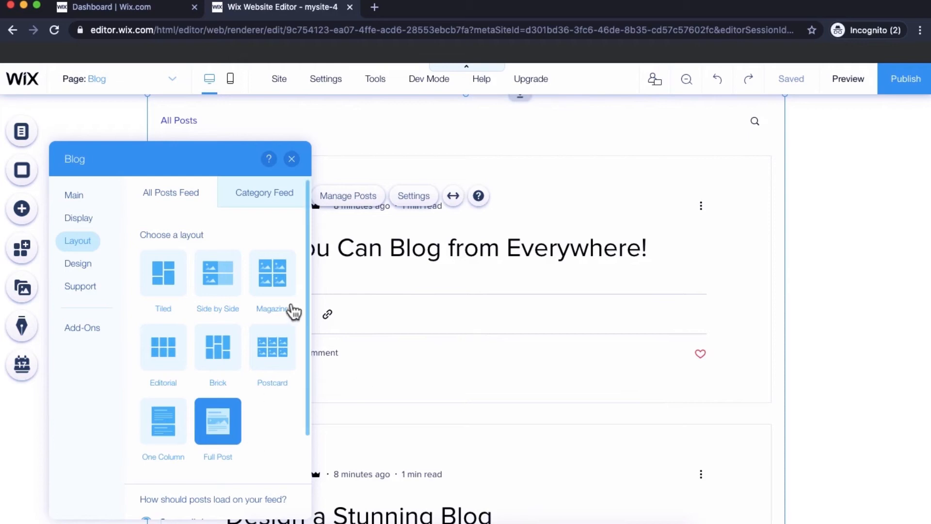
left_click(276, 288)
left_click(165, 286)
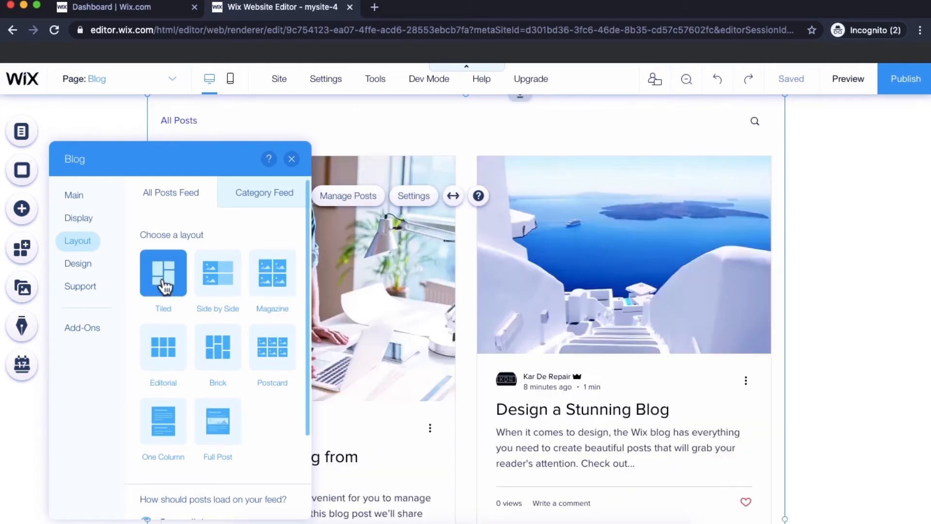
- Try 9 posts per load in the feed's layout settings and reduce it to 5
left_click(83, 268)
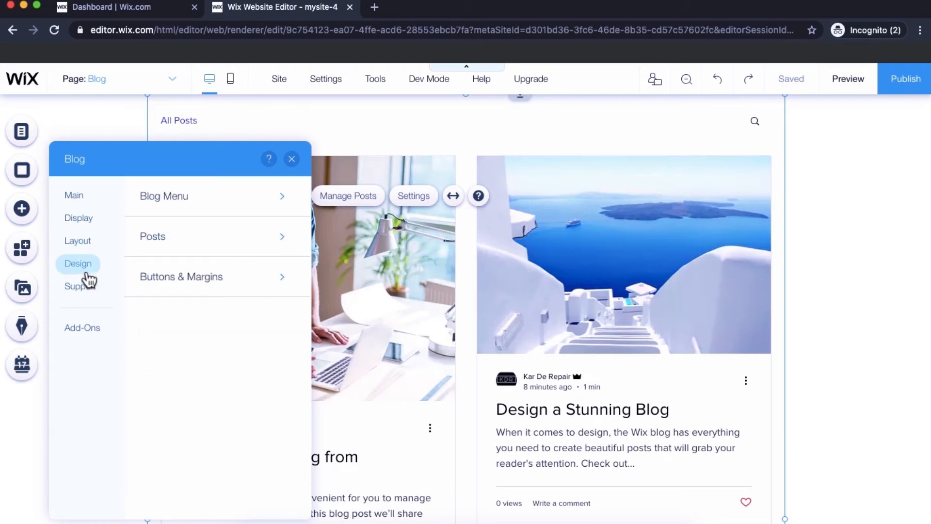
left_click(73, 250)
scroll(138, 367, "down", 3)
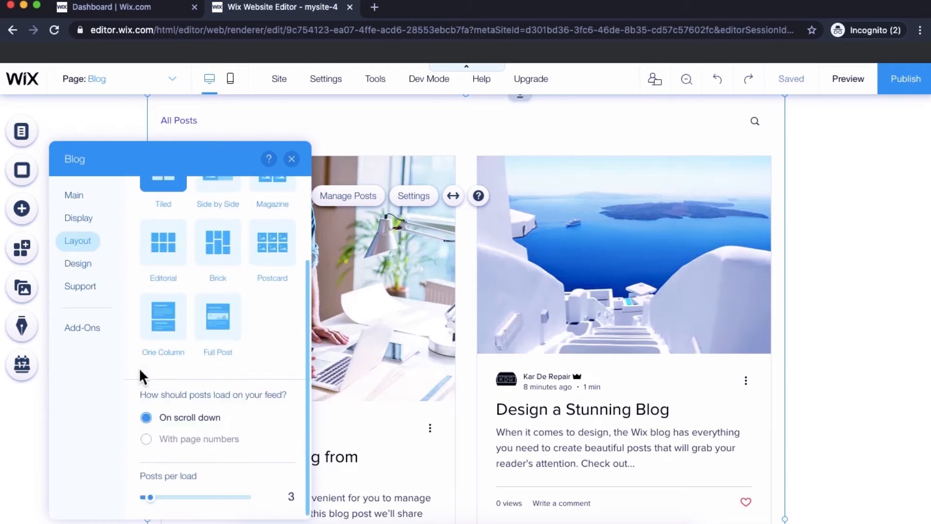
left_click(157, 502)
left_click_drag(158, 507, 187, 507)
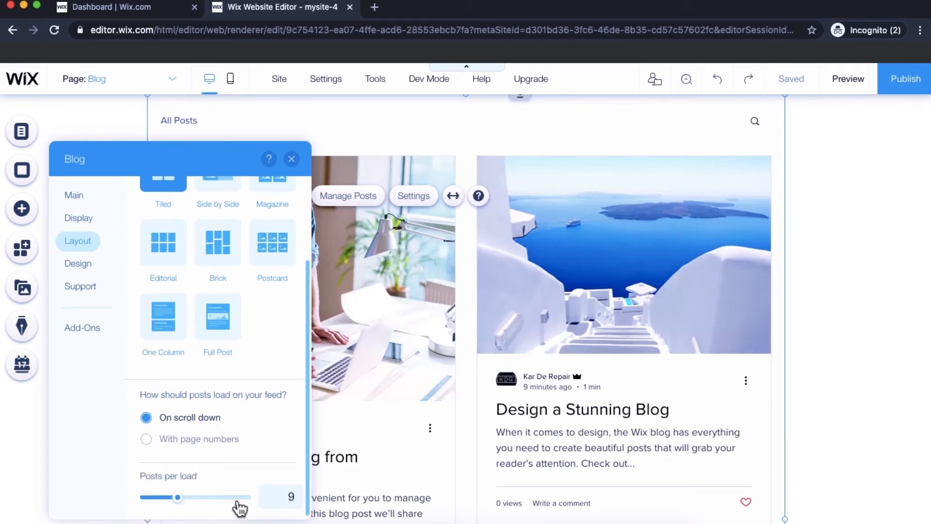
scroll(519, 461, "down", 5)
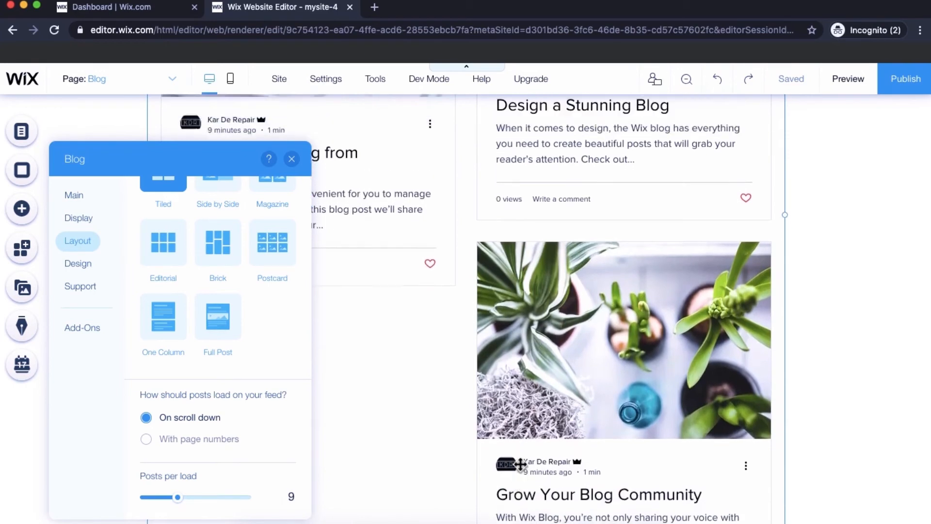
scroll(519, 464, "up", 3)
left_click_drag(183, 507, 168, 506)
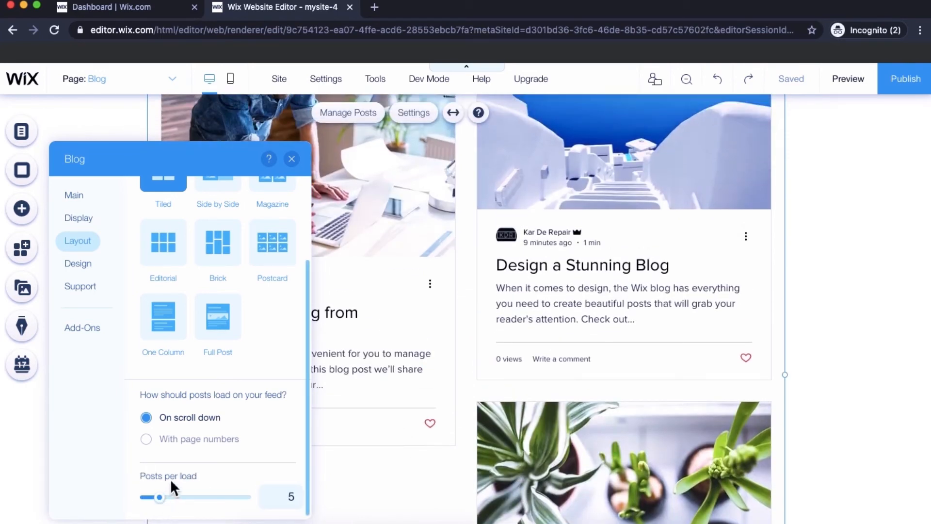
scroll(173, 473, "up", 1)
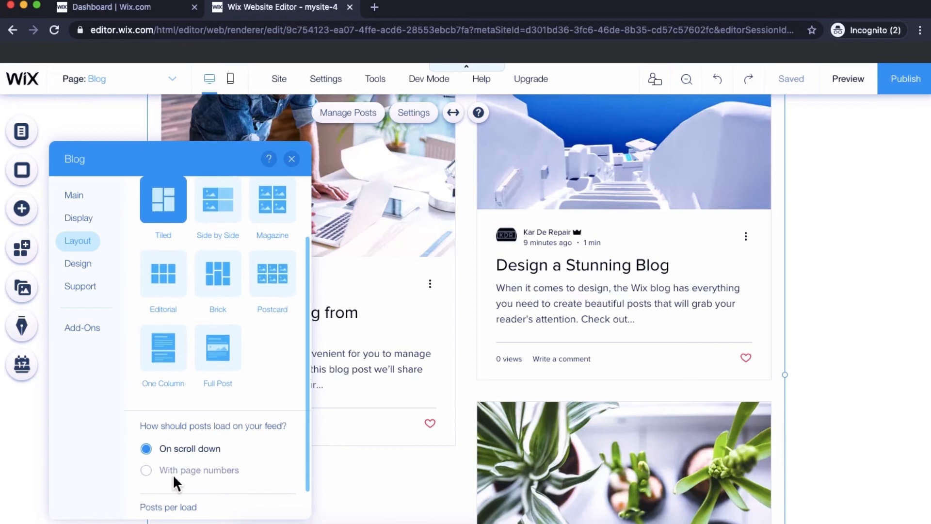
scroll(172, 473, "up", 2)
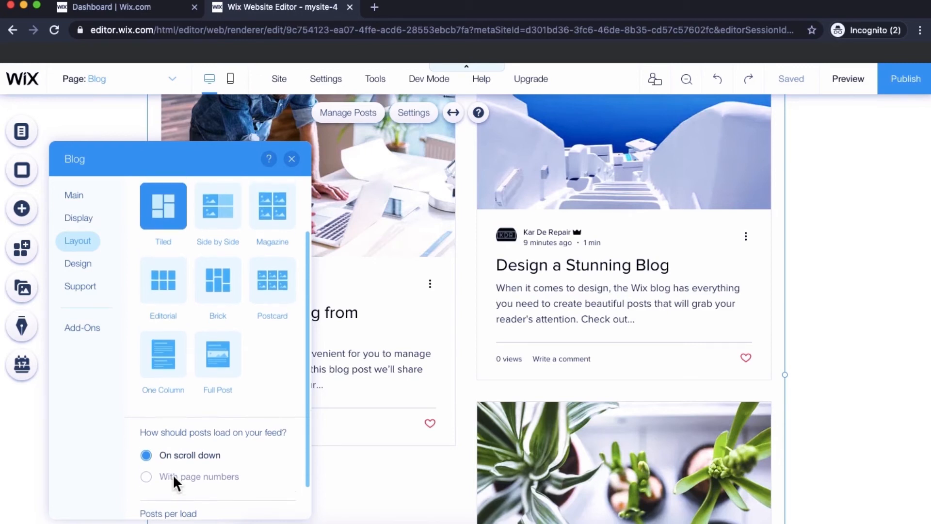
- Open a new category from the category feed layout and look through its label, URL slug and SEO fields
left_click(266, 194)
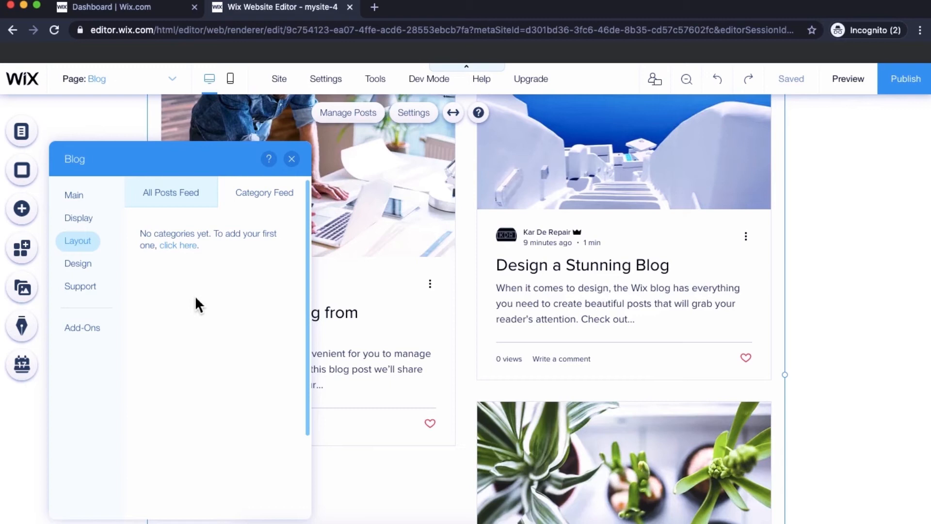
left_click(179, 245)
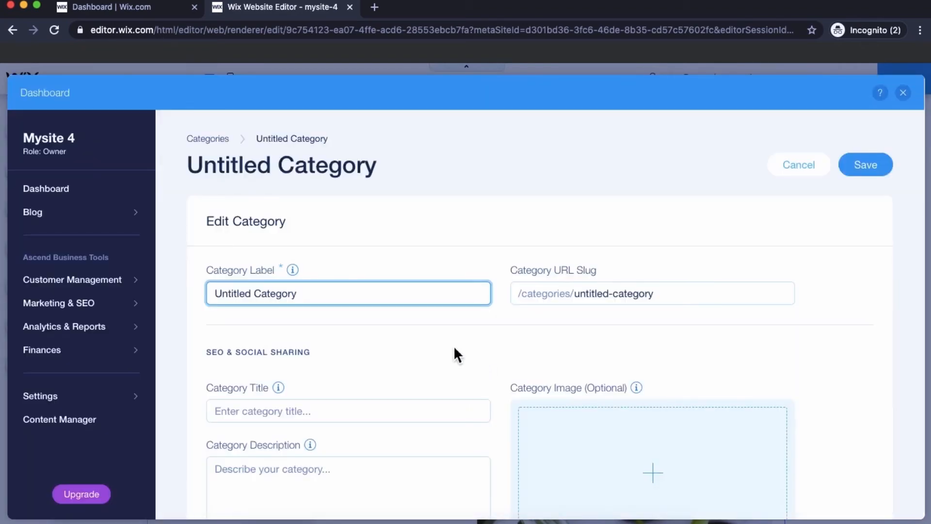
scroll(453, 345, "down", 2)
scroll(454, 348, "up", 2)
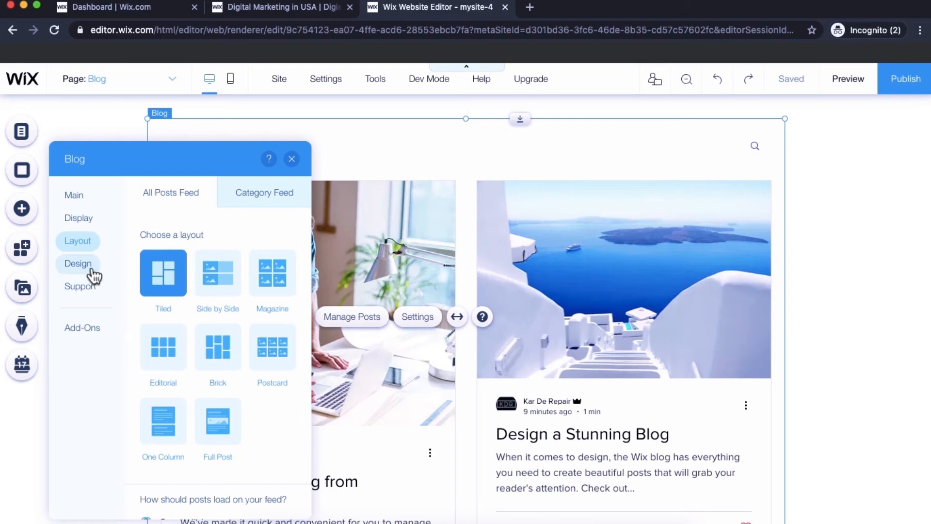
- Look through the blog menu's font style, hover color and background settings in the blog design options
left_click(91, 276)
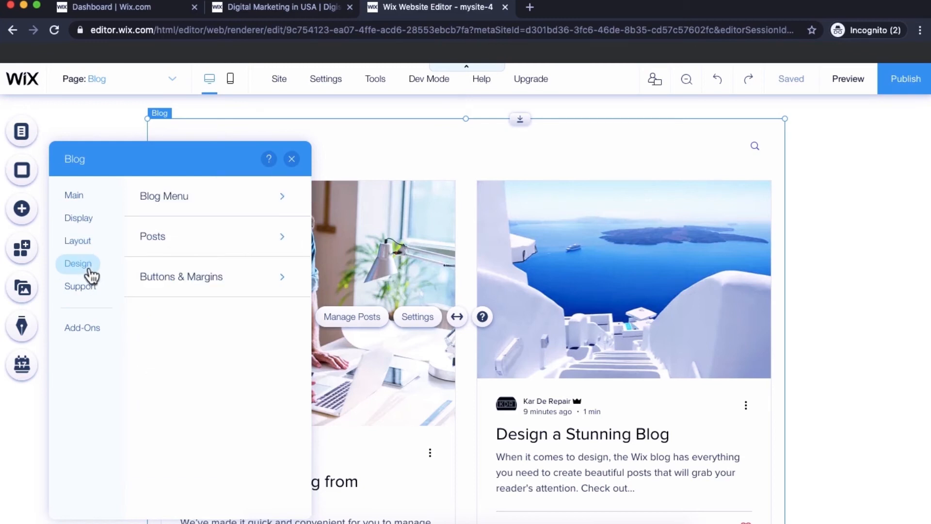
left_click(202, 206)
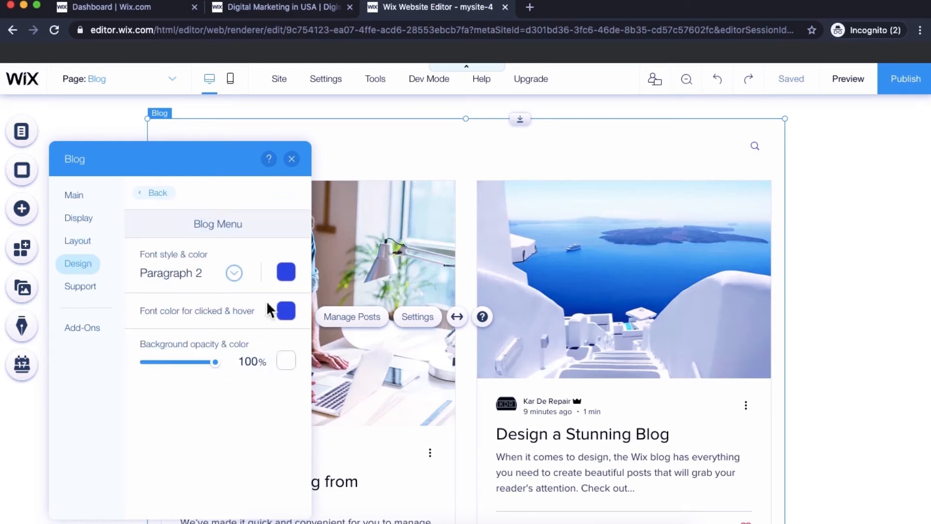
left_click(165, 201)
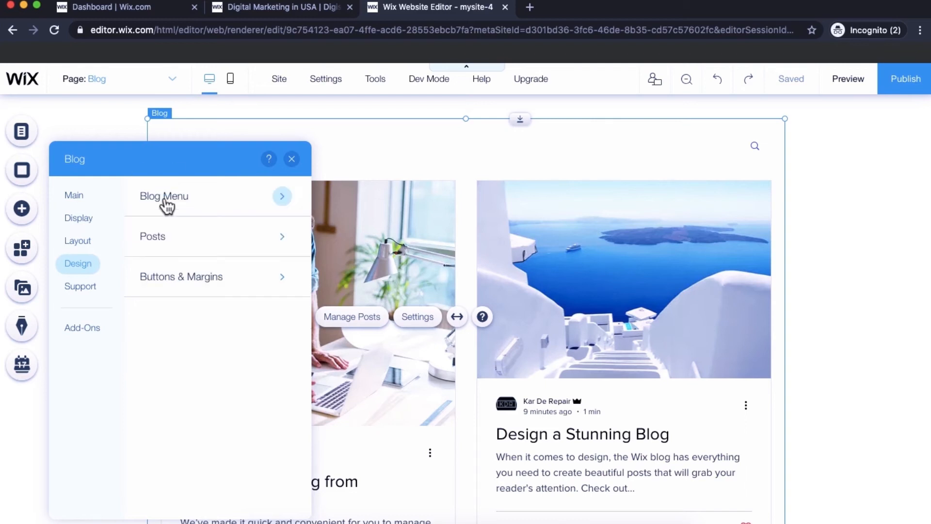
- Try light blue, dark blue and purple as the title color of the all-posts feed, and return it to black
left_click(168, 237)
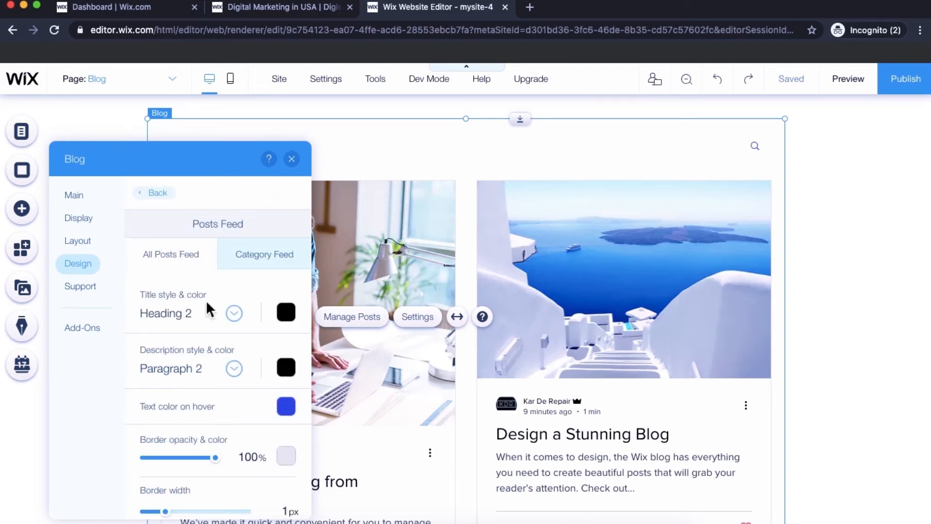
scroll(184, 356, "down", 2)
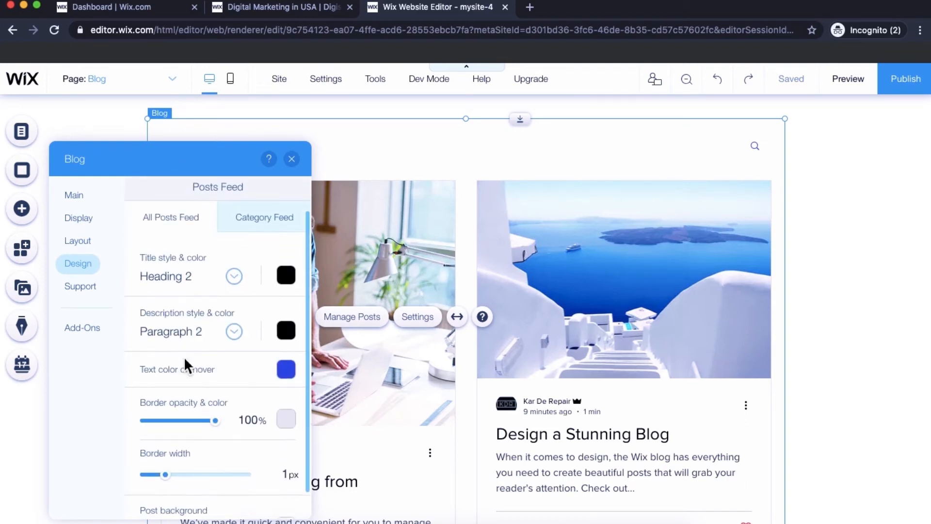
left_click(286, 275)
left_click(344, 335)
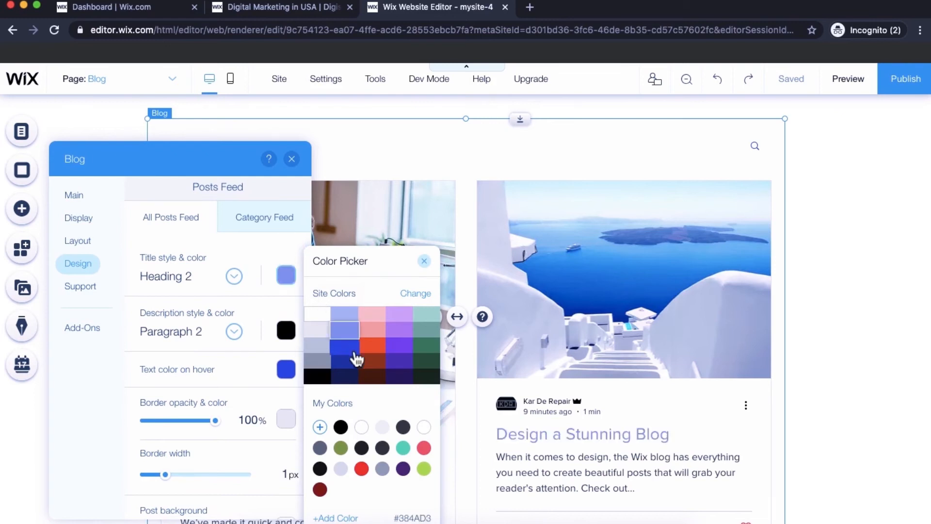
left_click(345, 367)
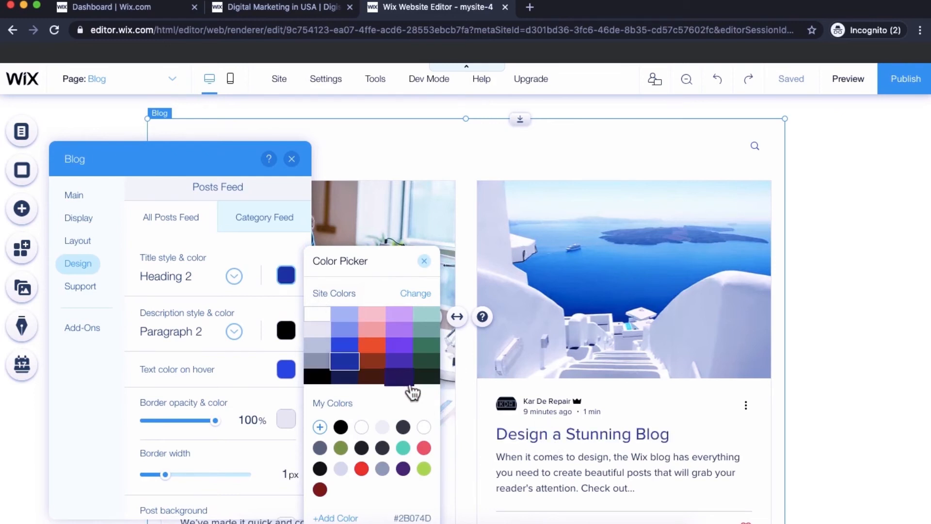
left_click(401, 363)
left_click(320, 377)
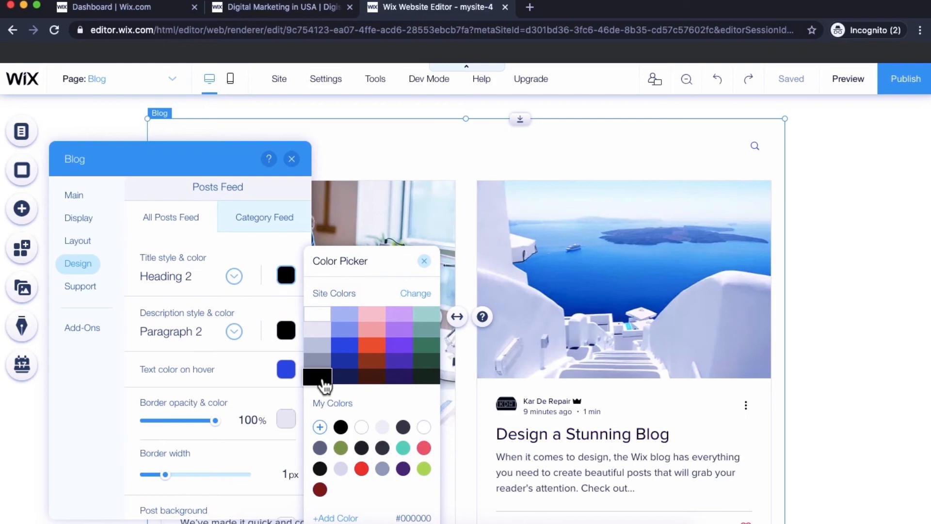
left_click(142, 338)
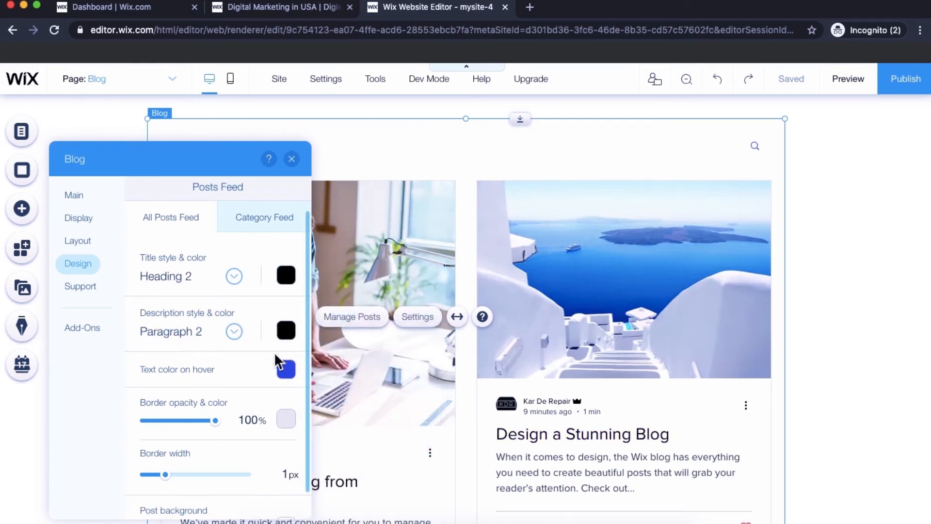
- Check the description font options of the all-posts feed and set the post background opacity to 90%
left_click(188, 333)
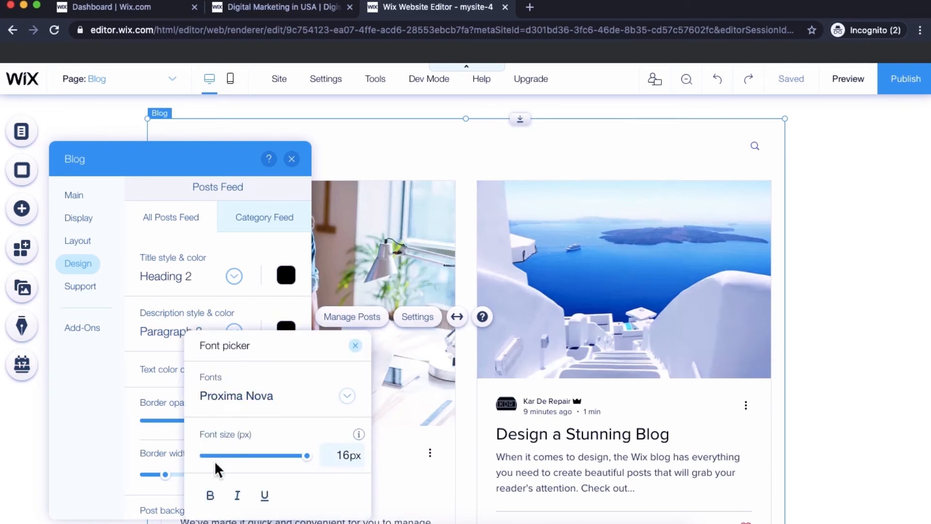
left_click(152, 343)
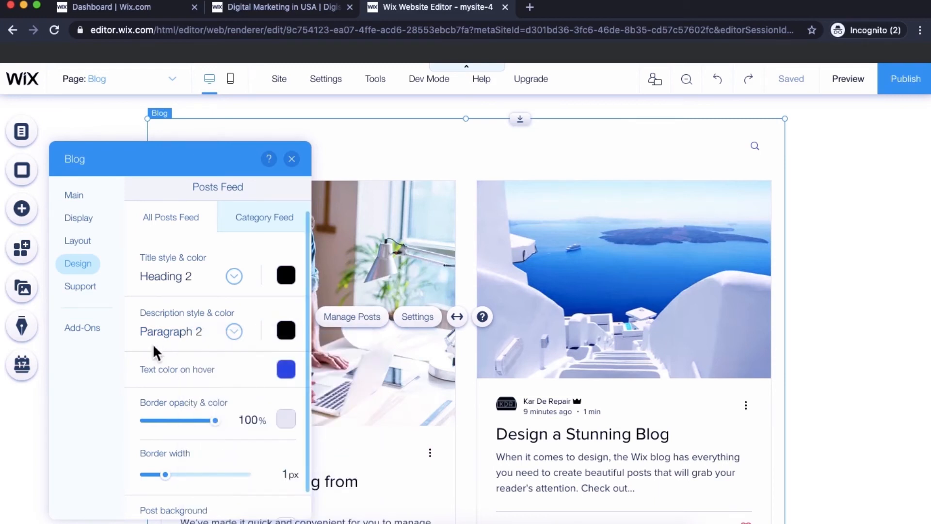
scroll(153, 344, "down", 1)
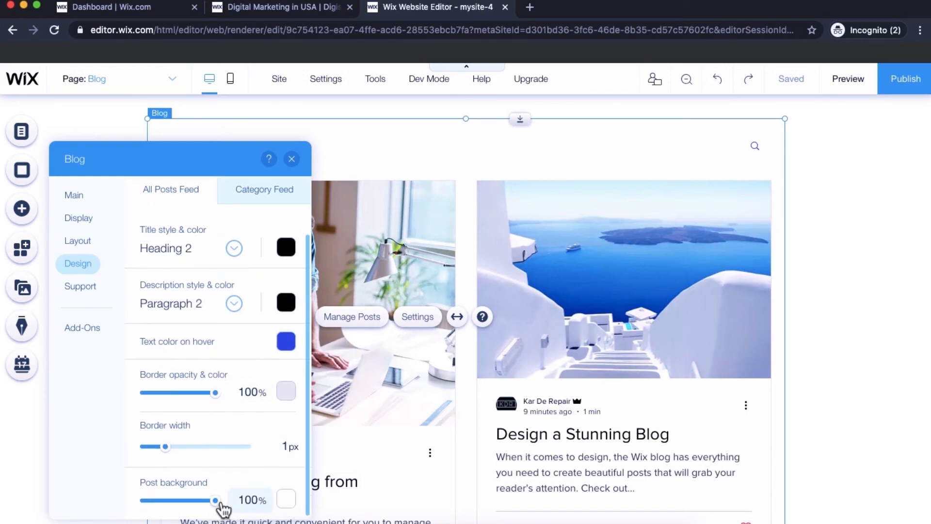
mouse_move(219, 504)
left_mouse_down()
mouse_move(186, 505)
mouse_move(214, 510)
left_mouse_up()
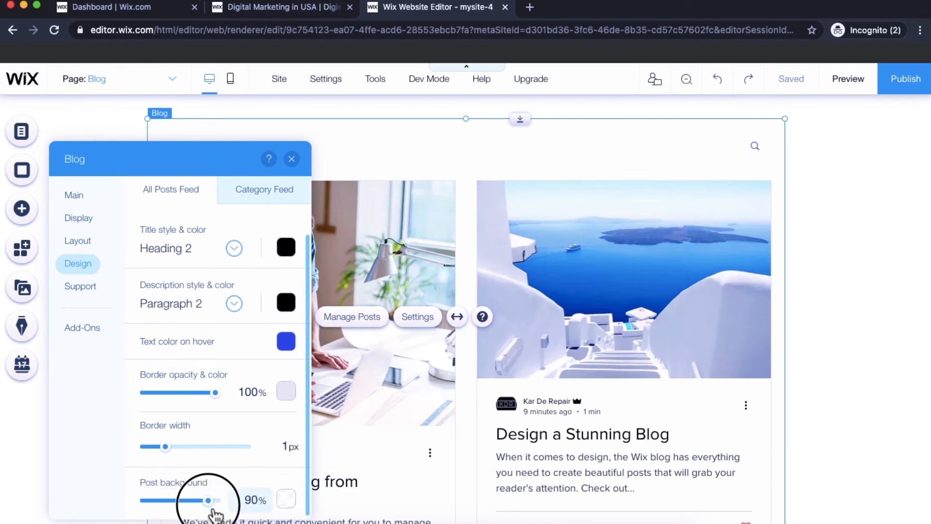
- Look at the blog's support resources and the available add-ons, such as Custom Feed and RSS Button
left_click(92, 295)
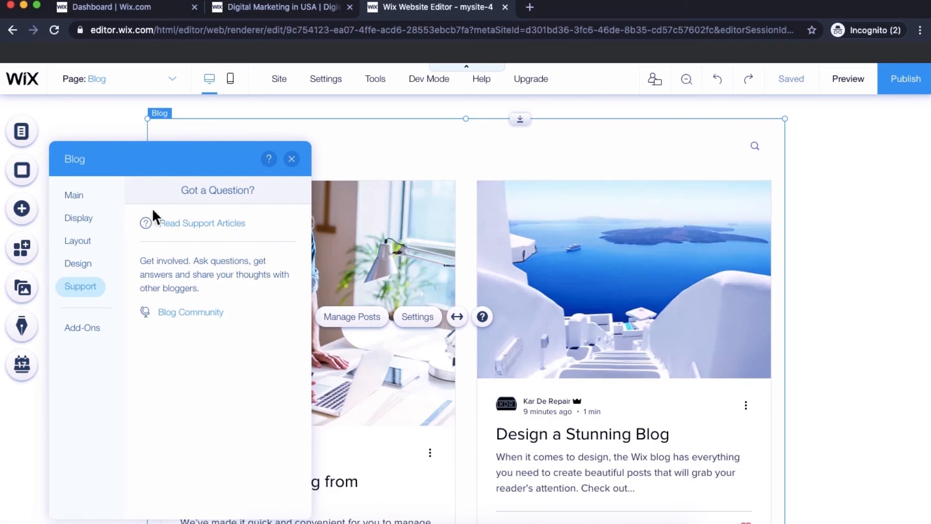
left_click(95, 329)
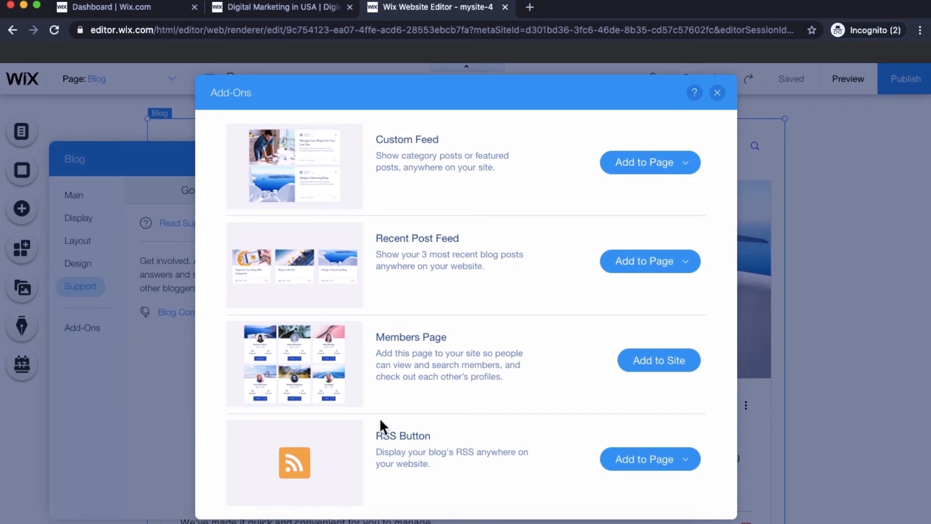
left_click(717, 93)
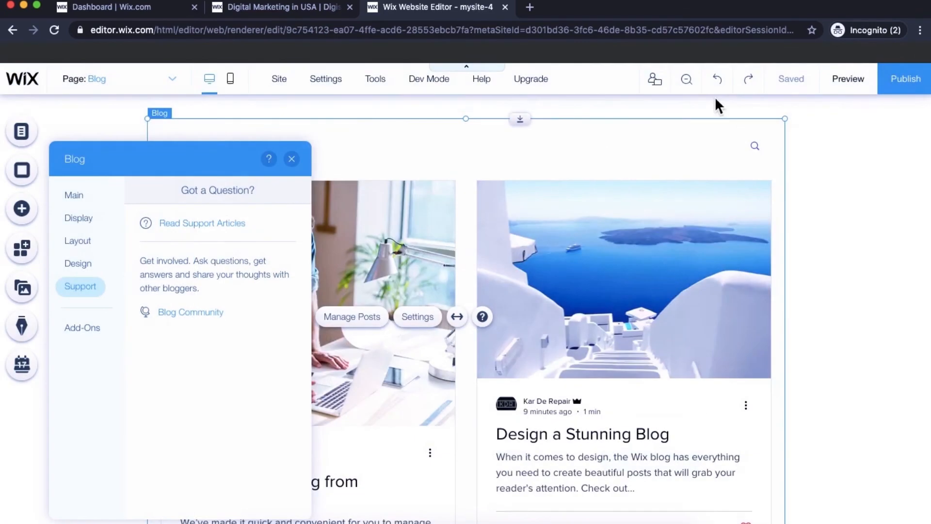
- Create a new blog post titled "Sample Text"
left_click(68, 200)
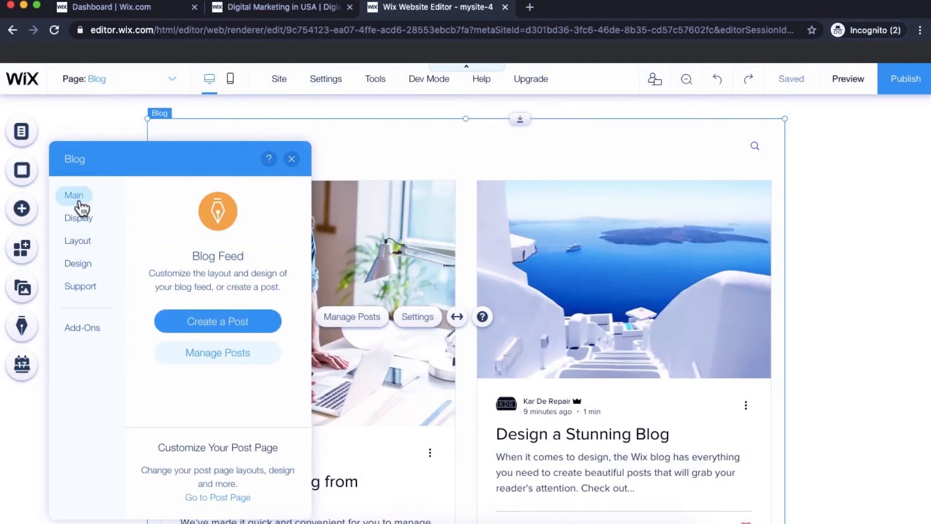
left_click(232, 323)
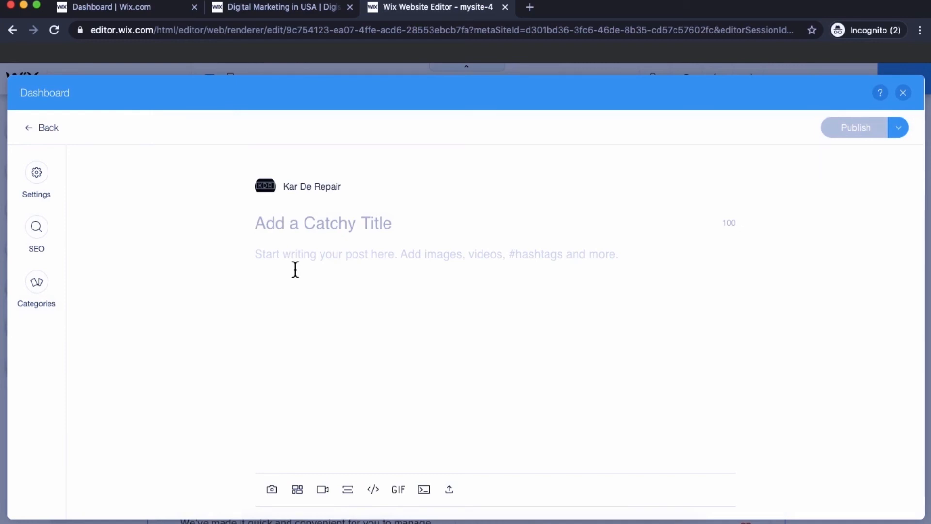
type("Sample Text")
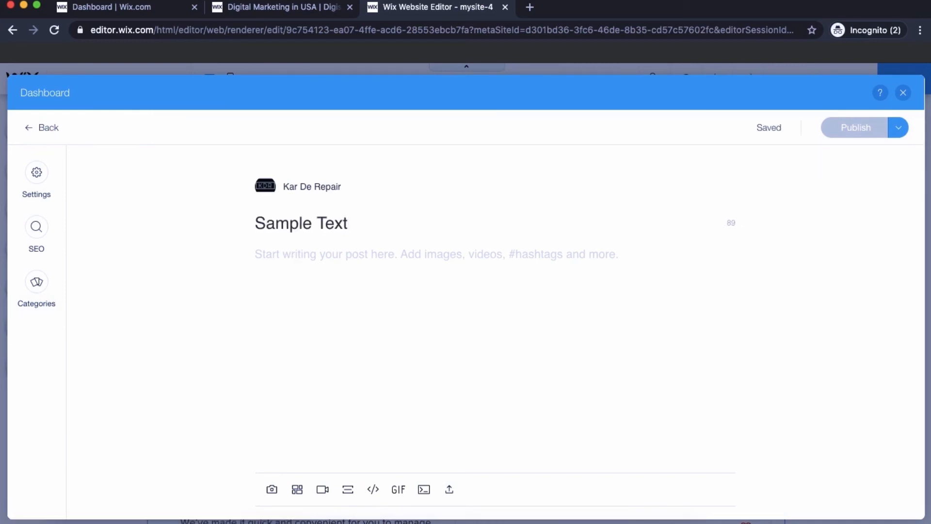
- Fill the post body with repeated copies of the title text "Sample Text"
key("super+a")
key("super+c")
left_click(314, 266)
key("super+v")
key("super+v")
key("super+v")
key("super+v")
key("super+v")
key("super+v")
key("super+v")
key("super+v")
key("super+v")
key("super+v")
key("super+v")
key("super+v")
key("super+v")
key("super+v")
key("super+v")
key("super+v")
key("super+v")
key("super+v")
key("super+v")
key("super+v")
key("super+v")
key("super+v")
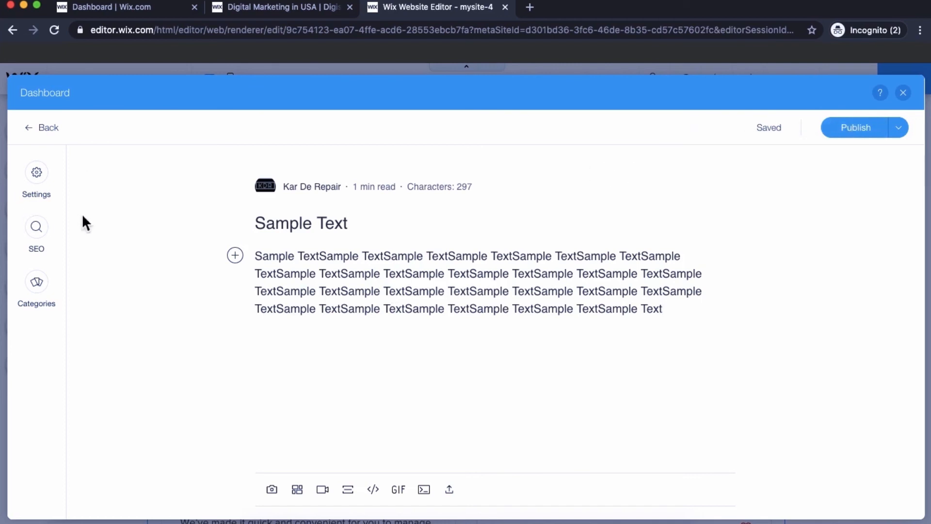
- Examine the post's SEO settings, including the URL slug, search engine title, description and Google preview
left_click(39, 241)
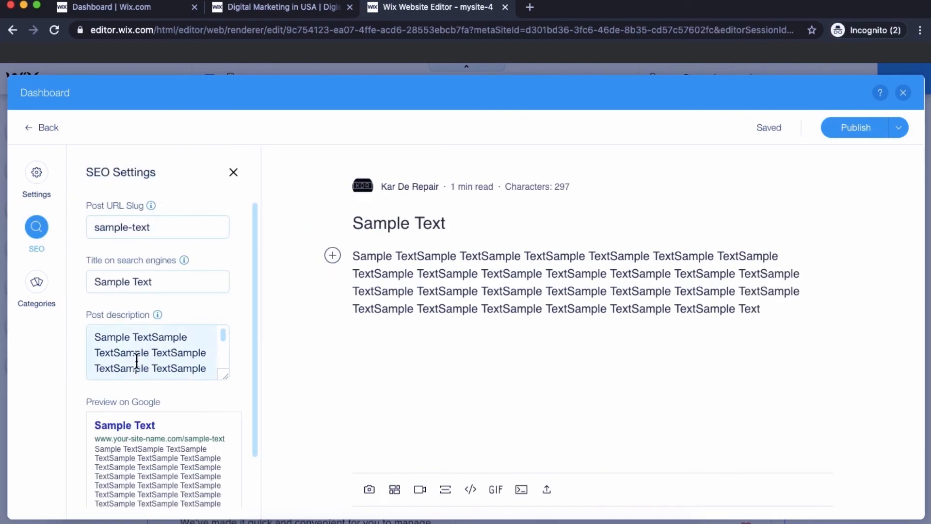
scroll(136, 361, "down", 2)
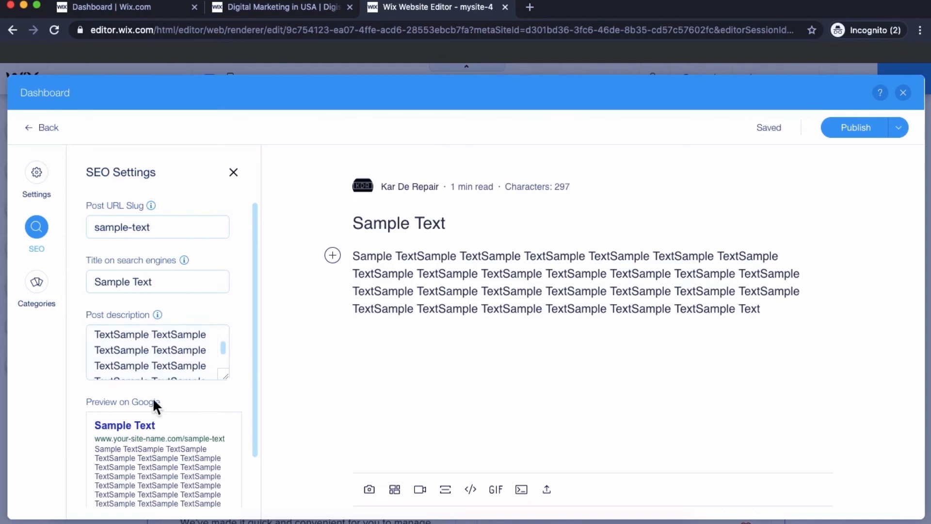
scroll(153, 400, "down", 2)
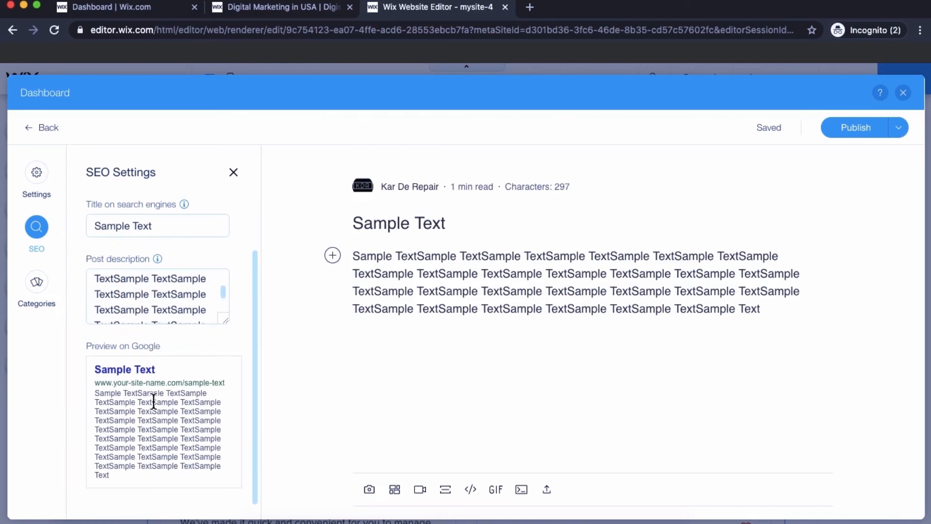
scroll(153, 401, "up", 2)
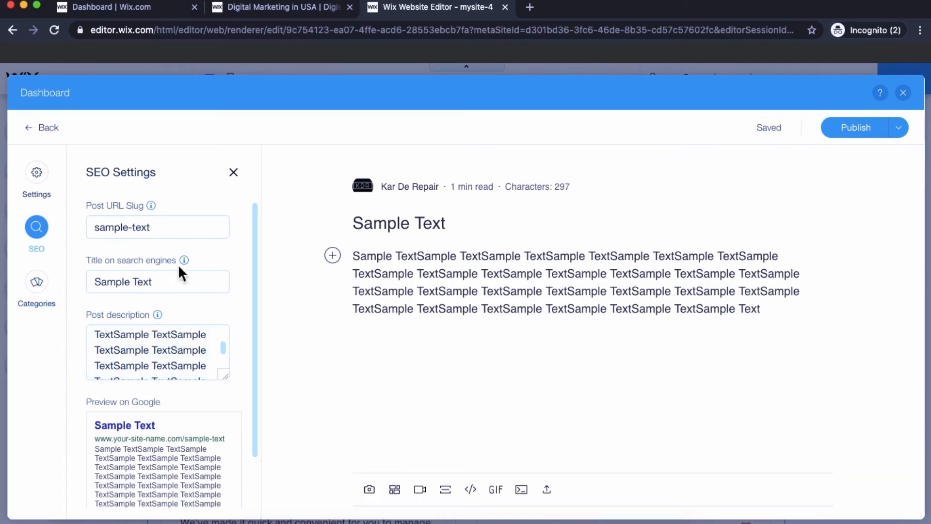
- Examine the post's category options and its settings for cover image, publish date, author, excerpt and featured status
mouse_move(192, 254)
left_click(48, 296)
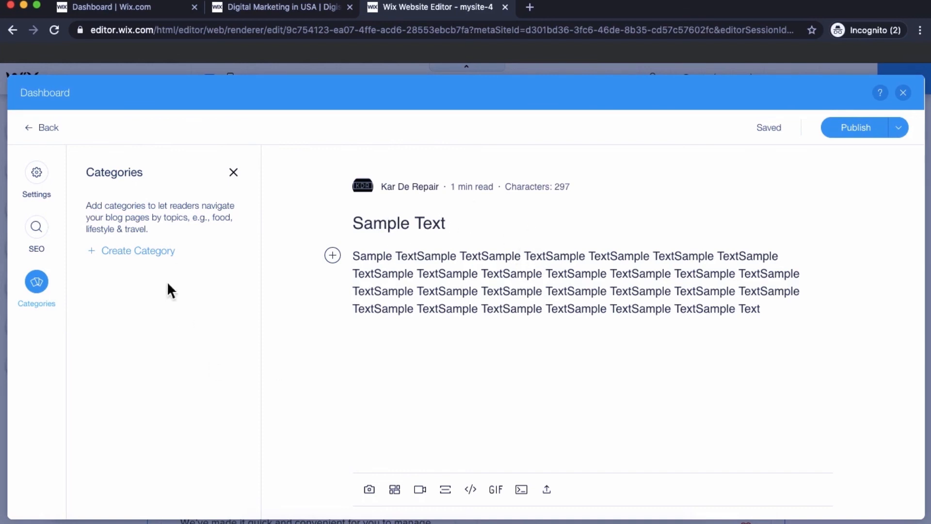
left_click(35, 236)
left_click(50, 174)
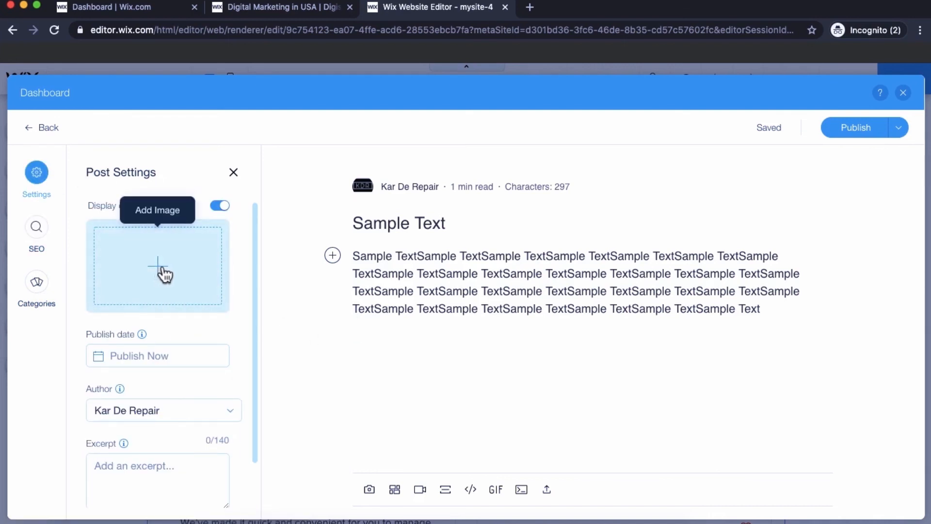
scroll(150, 368, "down", 2)
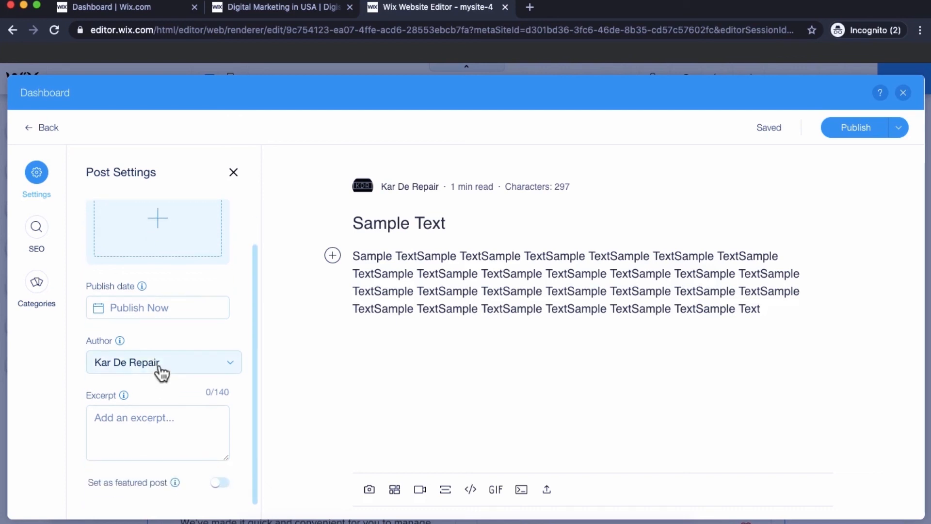
scroll(175, 437, "down", 1)
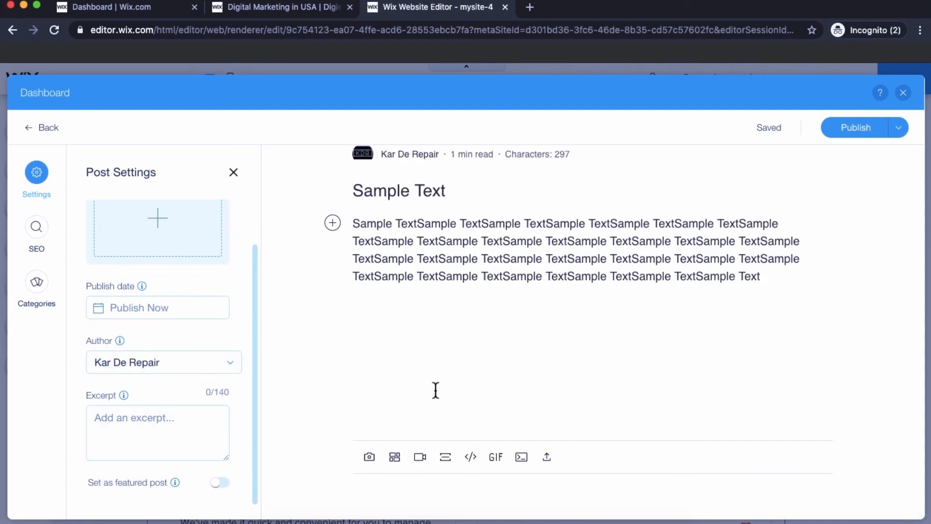
scroll(465, 372, "up", 1)
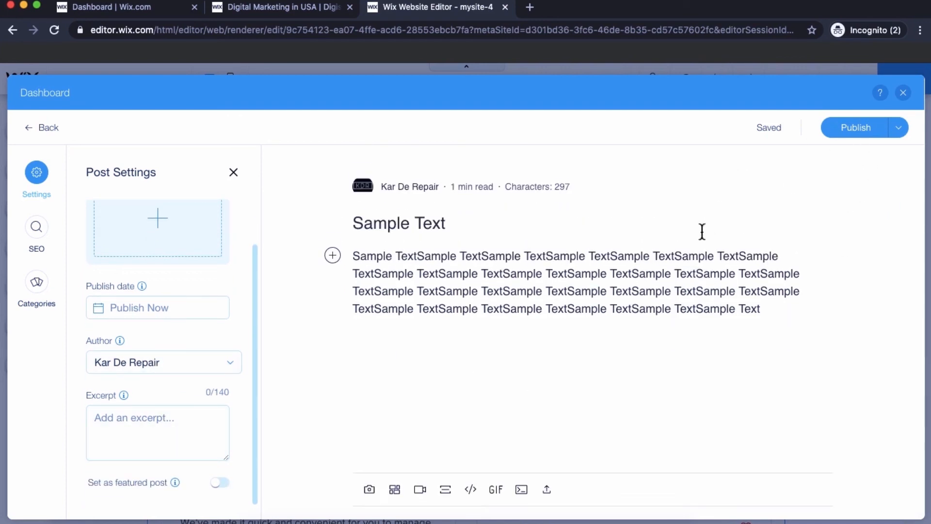
- Publish the "Sample Text" post, and close the dashboard and the blog settings to return to the blog page
left_click(853, 138)
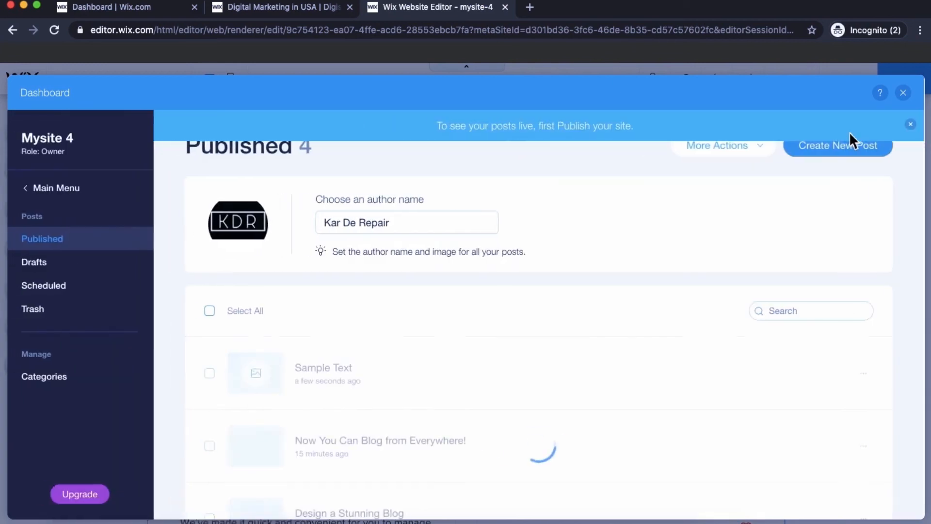
mouse_move(474, 383)
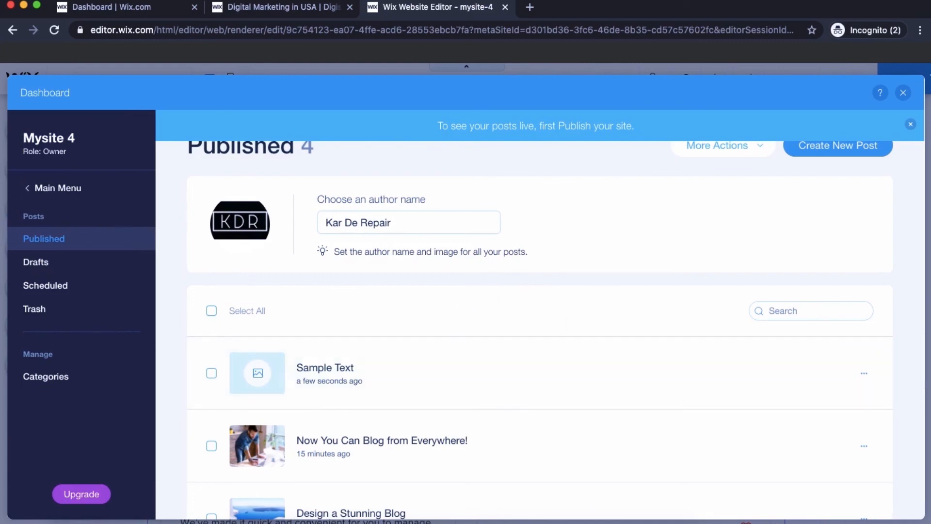
left_click(903, 92)
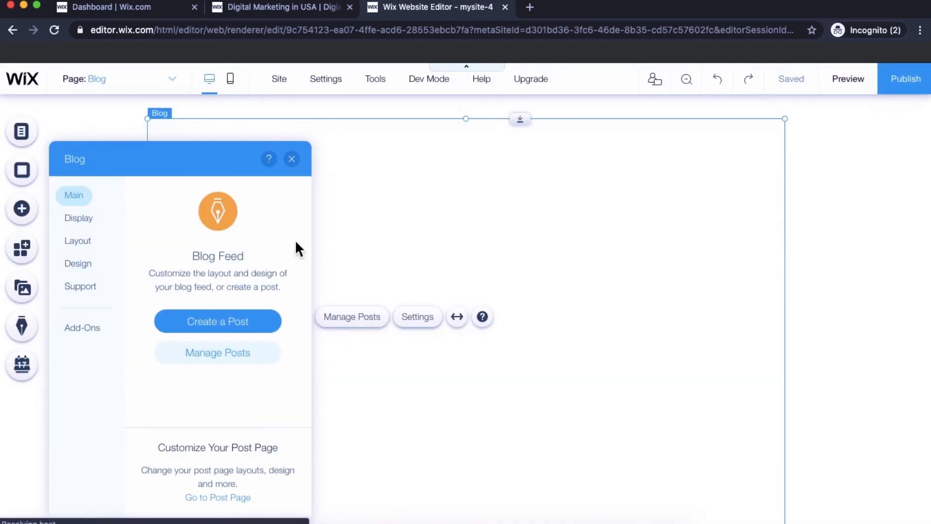
left_click(292, 160)
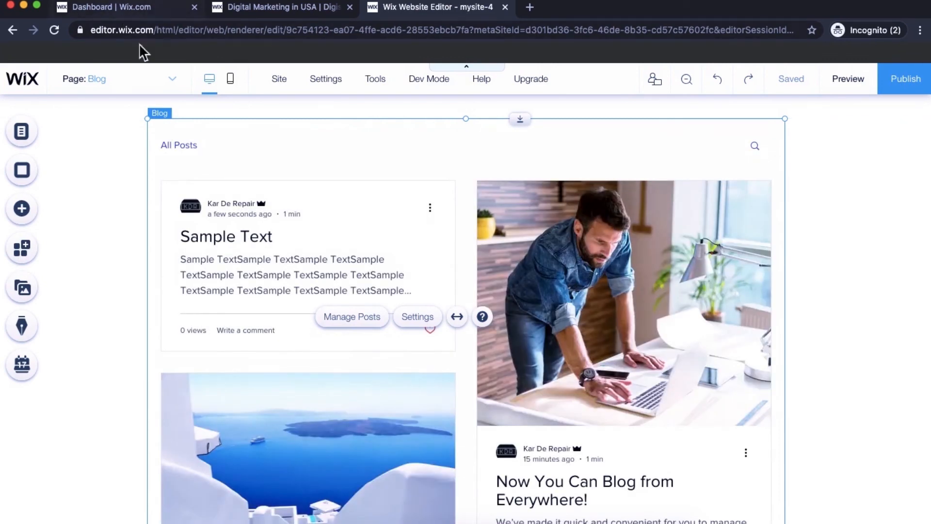
- Switch the editor from the Blog page to the blog's Post page
left_click(149, 78)
left_click(85, 229)
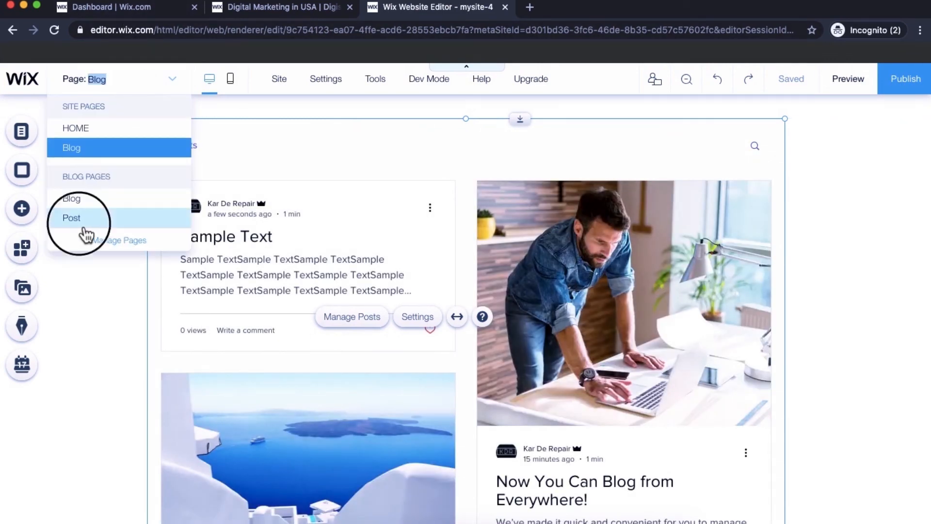